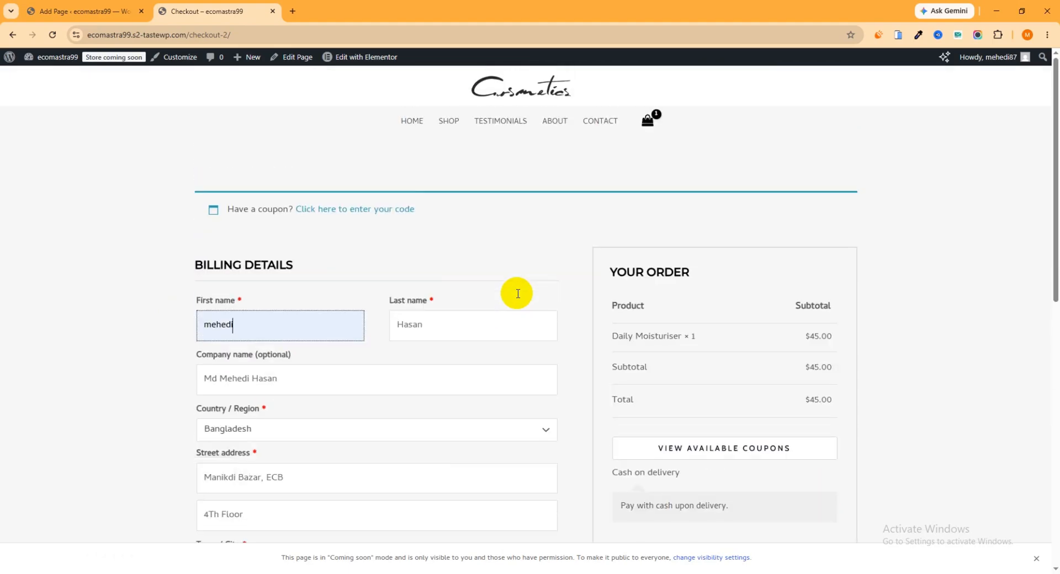
- Agree to the website terms and conditions and place the cash-on-delivery order for the Daily Moisturiser
{"action": "left_click_drag", "start_coordinate": [616, 269], "coordinate": [690, 270]}
{"action": "scroll", "coordinate": [691, 273], "scroll_direction": "down", "scroll_amount": 2}
{"action": "scroll", "coordinate": [690, 271], "scroll_direction": "down", "scroll_amount": 3}
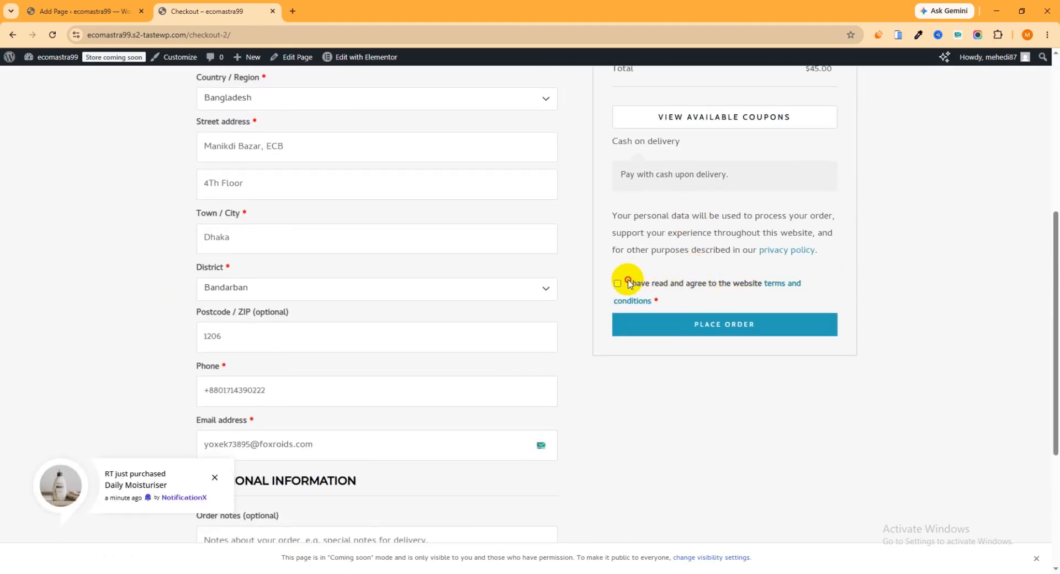
{"action": "left_click_drag", "start_coordinate": [627, 282], "coordinate": [747, 283]}
{"action": "left_click", "coordinate": [905, 319]}
{"action": "left_click", "coordinate": [617, 285]}
{"action": "left_click", "coordinate": [669, 323]}
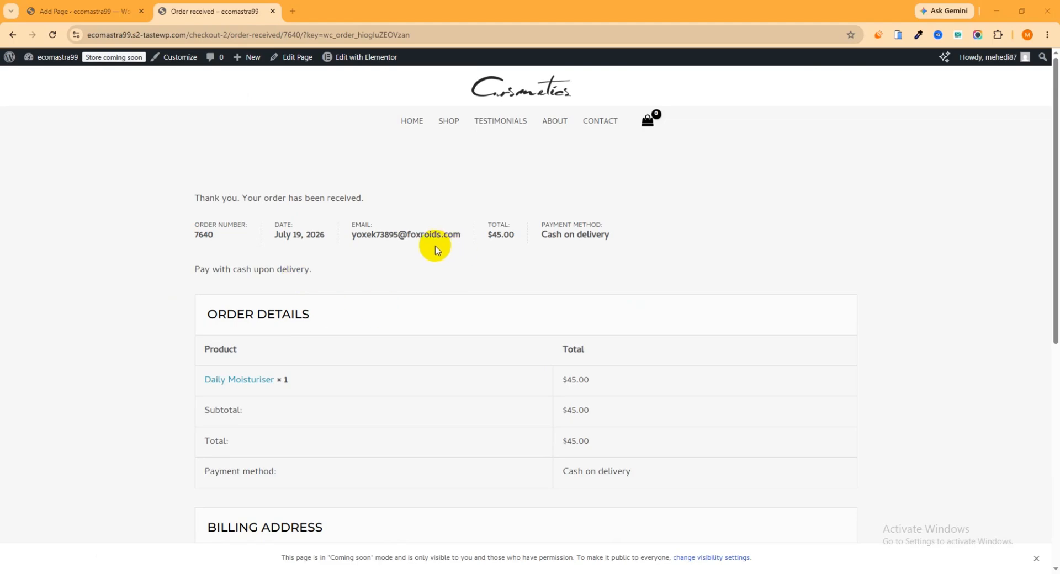
- Review the order details and billing address on the order confirmation page
{"action": "scroll", "coordinate": [445, 258], "scroll_direction": "down", "scroll_amount": 5}
{"action": "scroll", "coordinate": [445, 259], "scroll_direction": "down", "scroll_amount": 1}
{"action": "scroll", "coordinate": [446, 262], "scroll_direction": "up", "scroll_amount": 6}
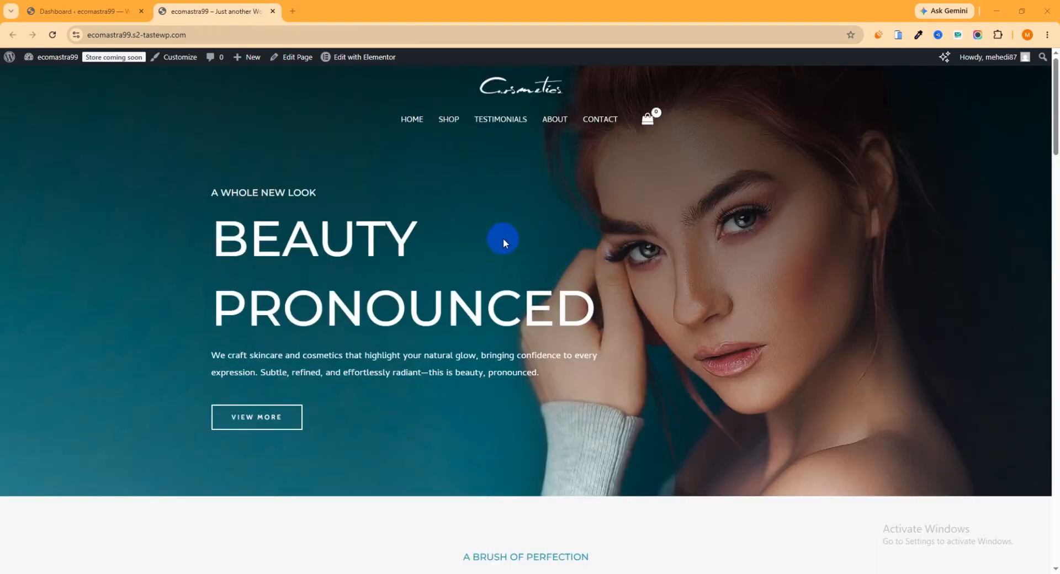
- Add one Coco Body Oil to the cart, proceed to checkout and check the area around the order button
{"action": "scroll", "coordinate": [503, 245], "scroll_direction": "down", "scroll_amount": 8}
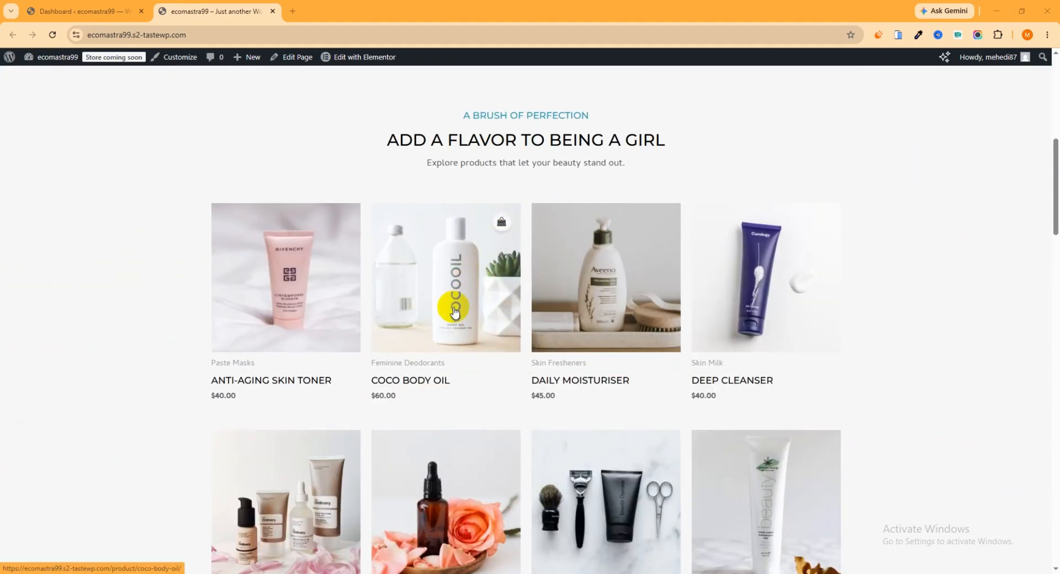
{"action": "left_click", "coordinate": [454, 312]}
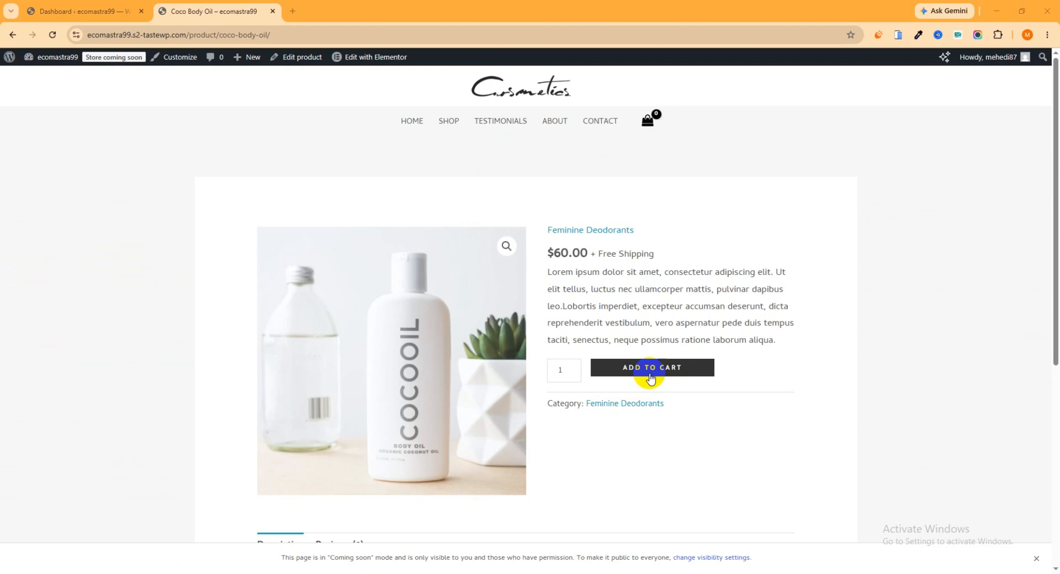
{"action": "left_click", "coordinate": [656, 374]}
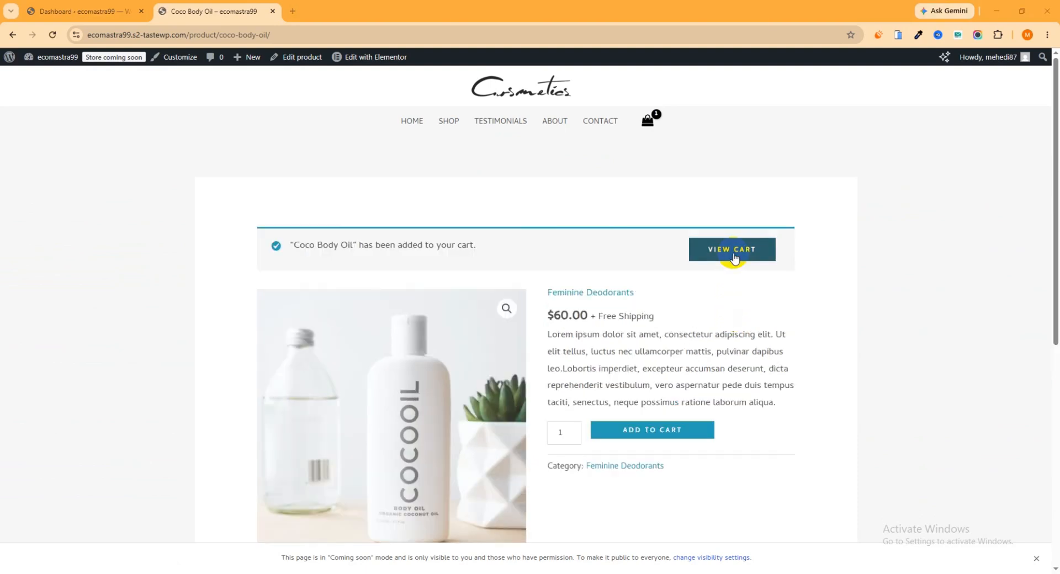
{"action": "left_click", "coordinate": [734, 257]}
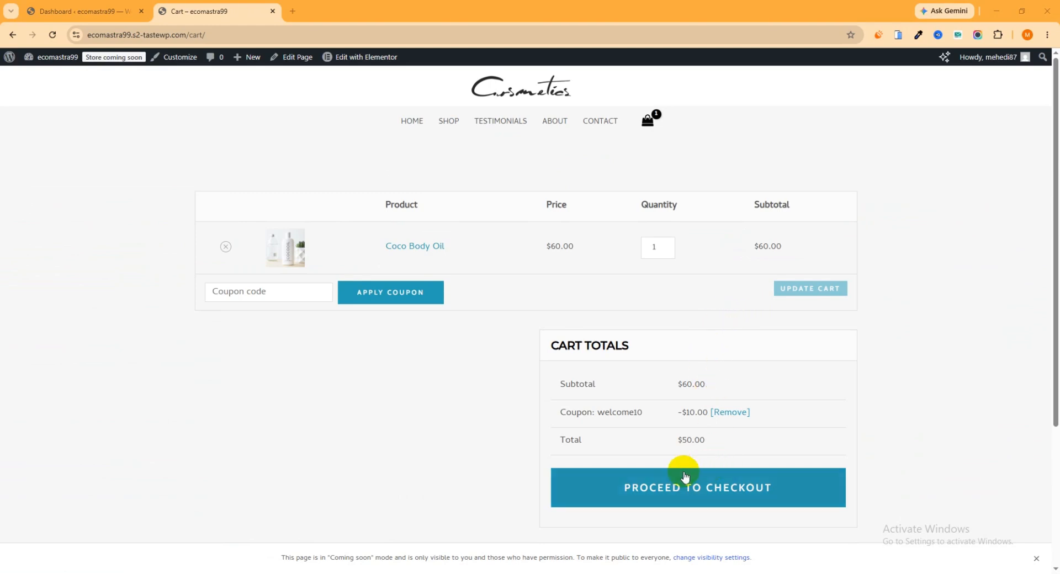
{"action": "left_click", "coordinate": [664, 491]}
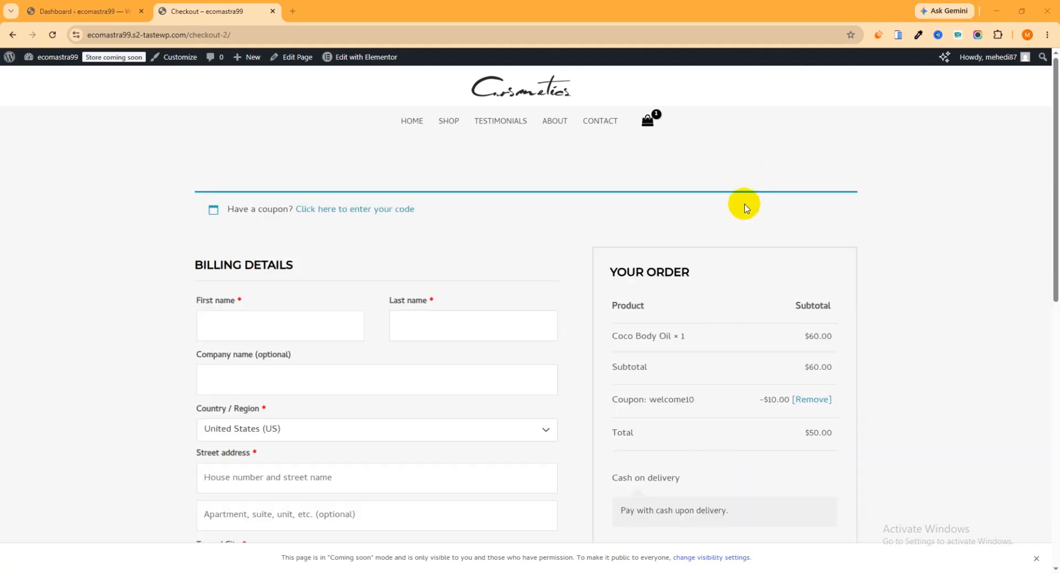
{"action": "scroll", "coordinate": [745, 198], "scroll_direction": "down", "scroll_amount": 2}
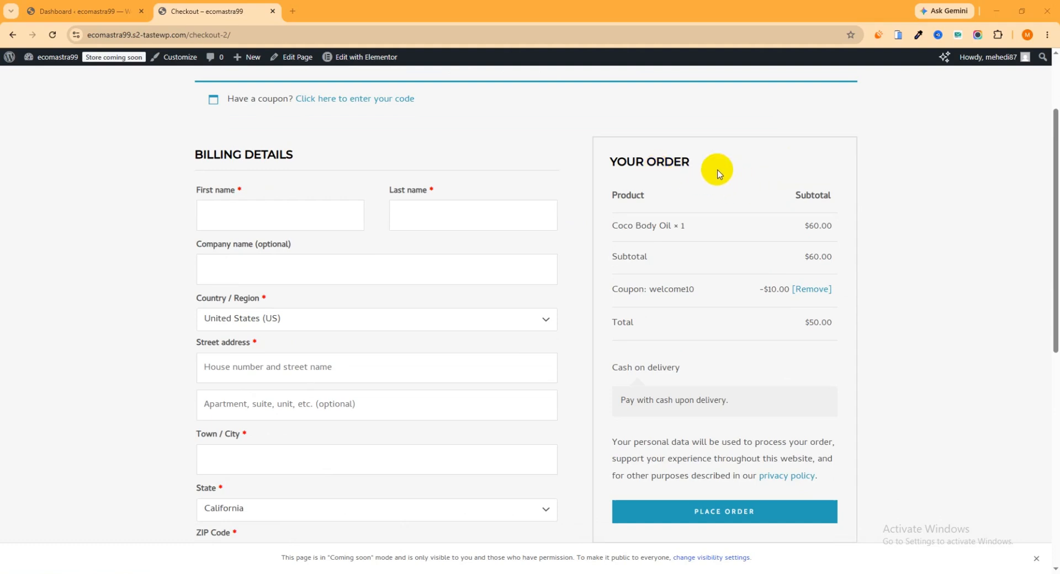
{"action": "scroll", "coordinate": [714, 170], "scroll_direction": "down", "scroll_amount": 2}
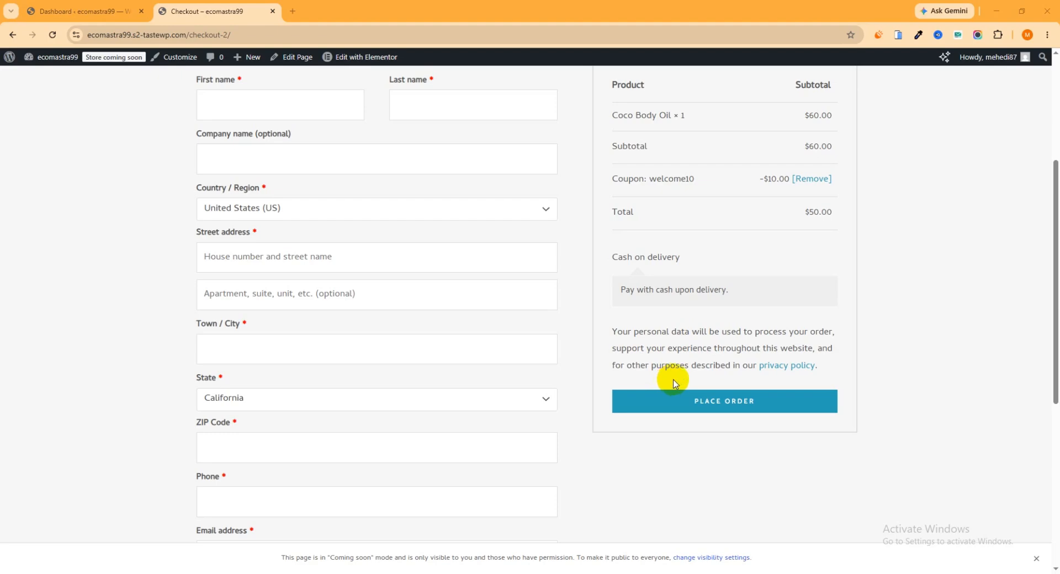
- Open a new blank WordPress page in a separate browser tab and dismiss the Design Library
{"action": "left_click", "coordinate": [69, 10]}
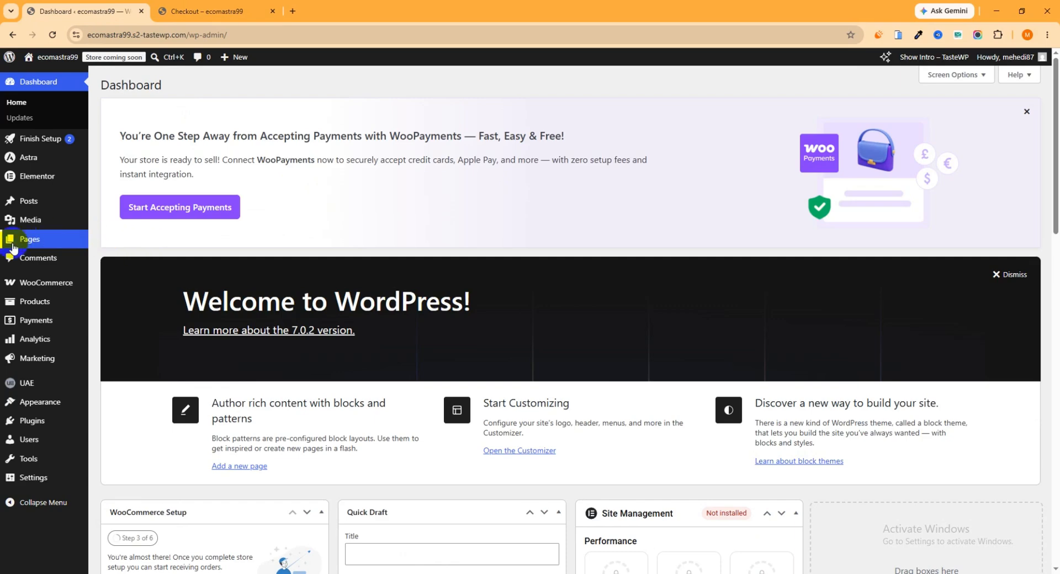
{"action": "mouse_move", "coordinate": [33, 238]}
{"action": "left_click", "coordinate": [102, 263]}
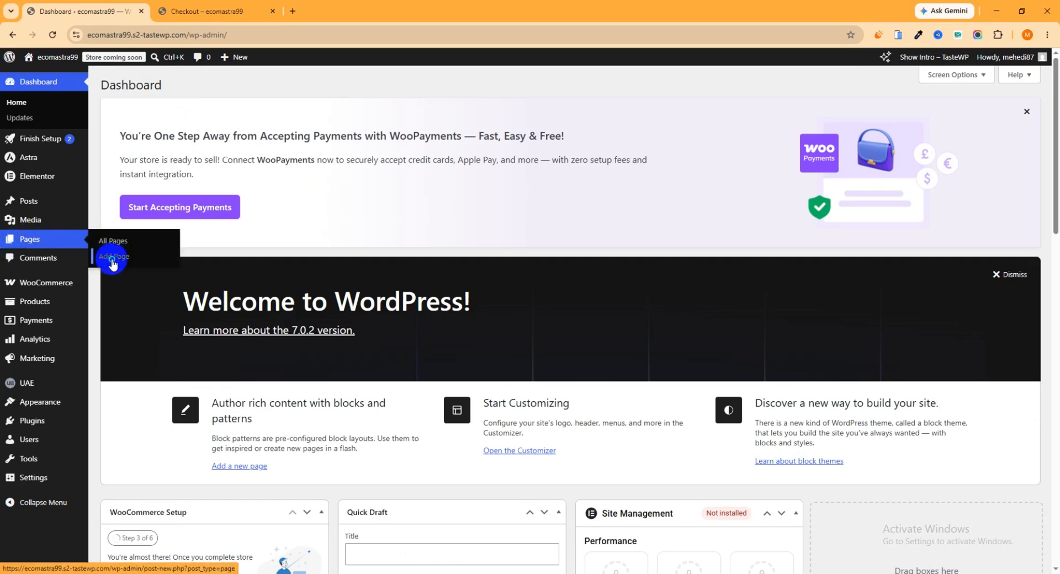
{"action": "right_click", "coordinate": [102, 263]}
{"action": "left_click", "coordinate": [138, 270]}
{"action": "key", "text": "ctrl+Tab"}
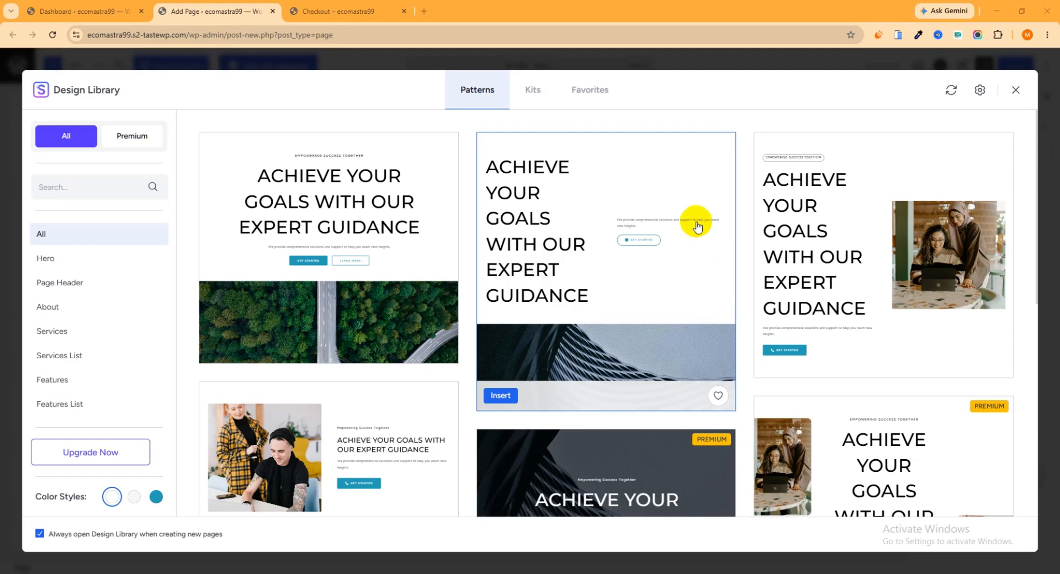
{"action": "left_click", "coordinate": [1015, 90]}
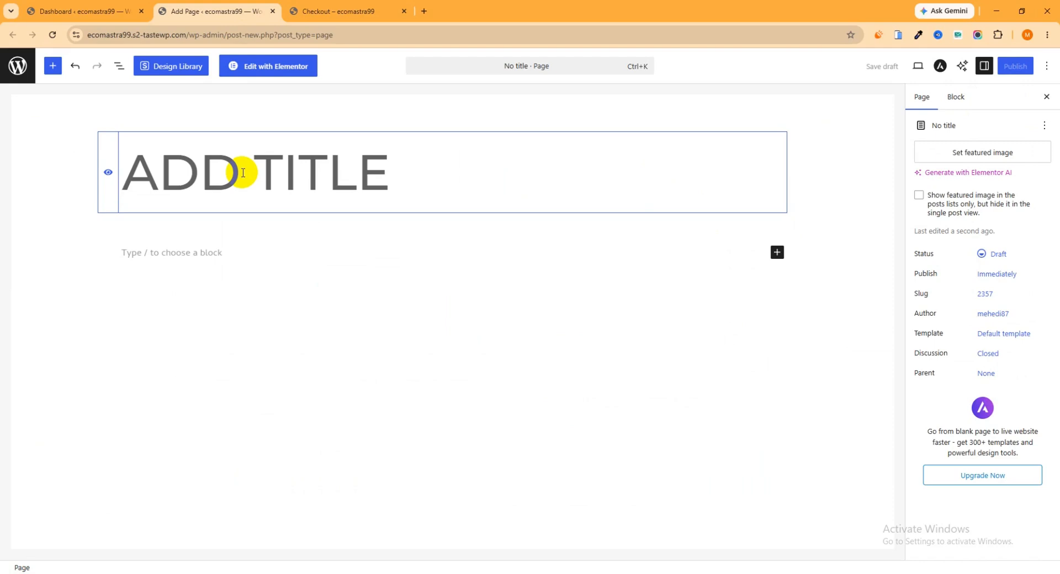
- Title the new page "Terms and conditions" and publish it
{"action": "type", "text": "Terms and conditions"}
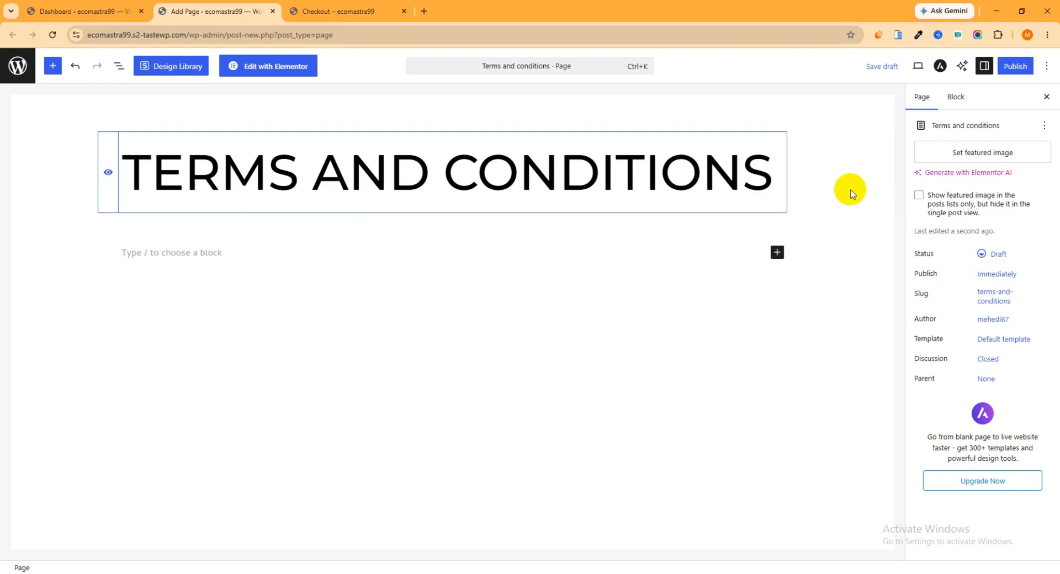
{"action": "left_click", "coordinate": [1018, 71]}
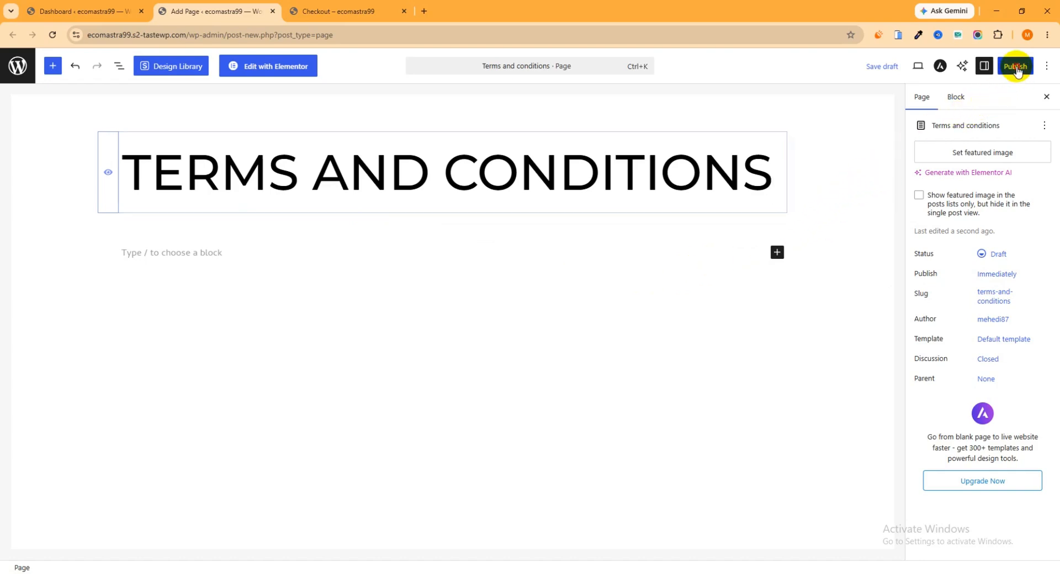
{"action": "left_click", "coordinate": [1020, 67]}
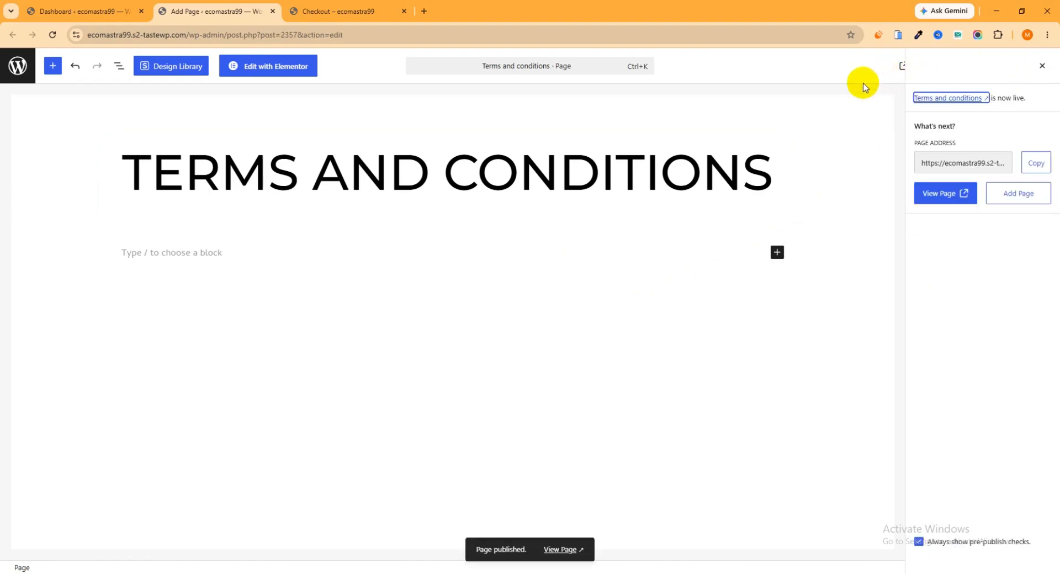
- Open the WooCommerce Checkout settings in the theme customizer from the WordPress dashboard
{"action": "left_click", "coordinate": [87, 5]}
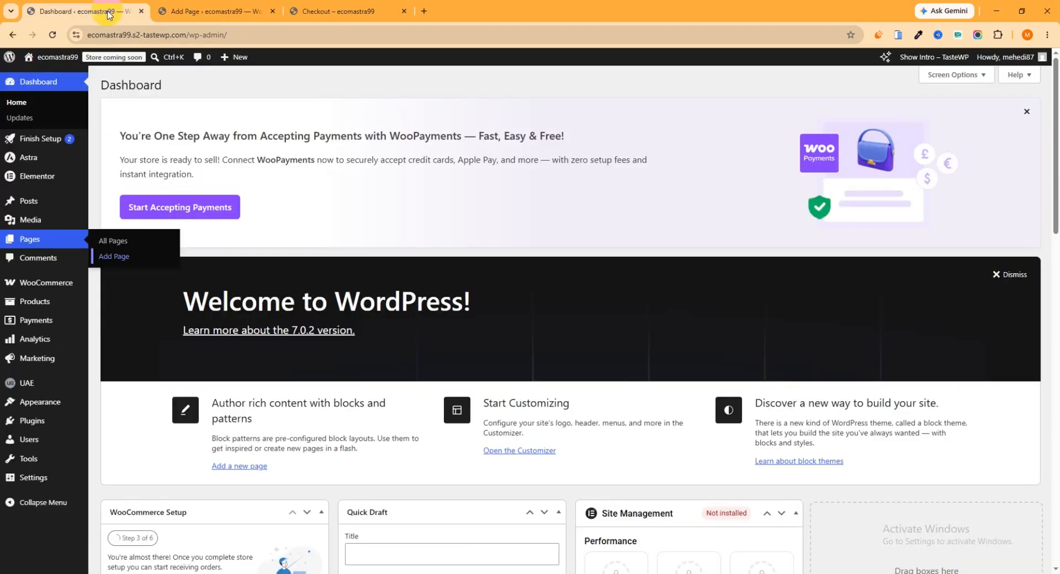
{"action": "mouse_move", "coordinate": [48, 402]}
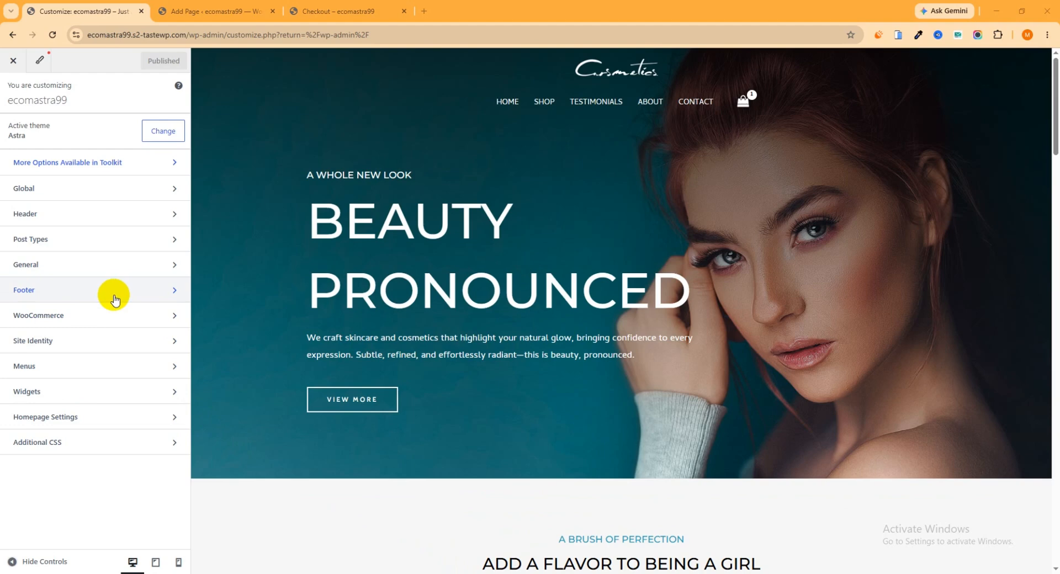
{"action": "left_click", "coordinate": [71, 320]}
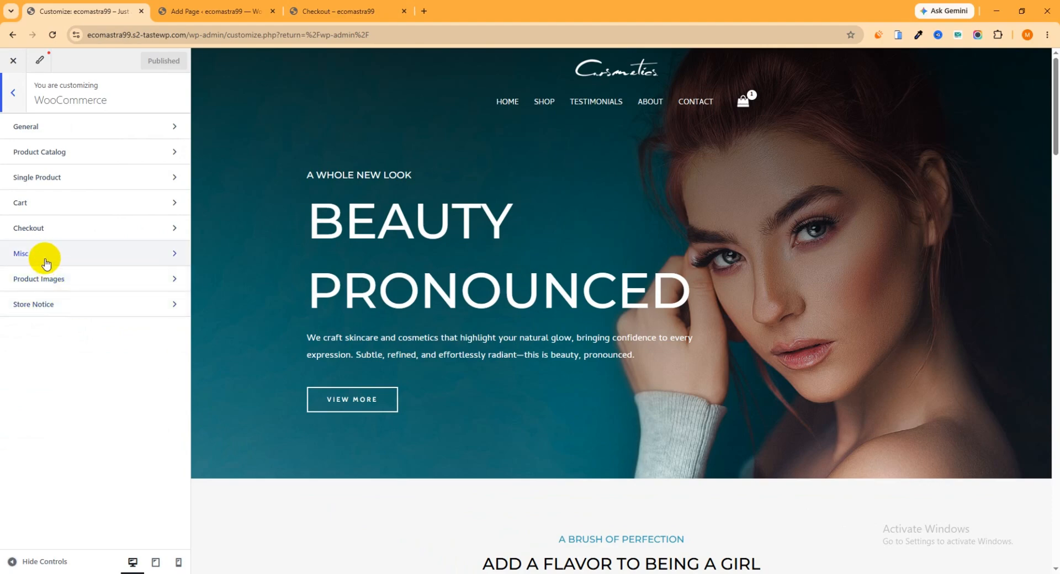
{"action": "left_click", "coordinate": [48, 233]}
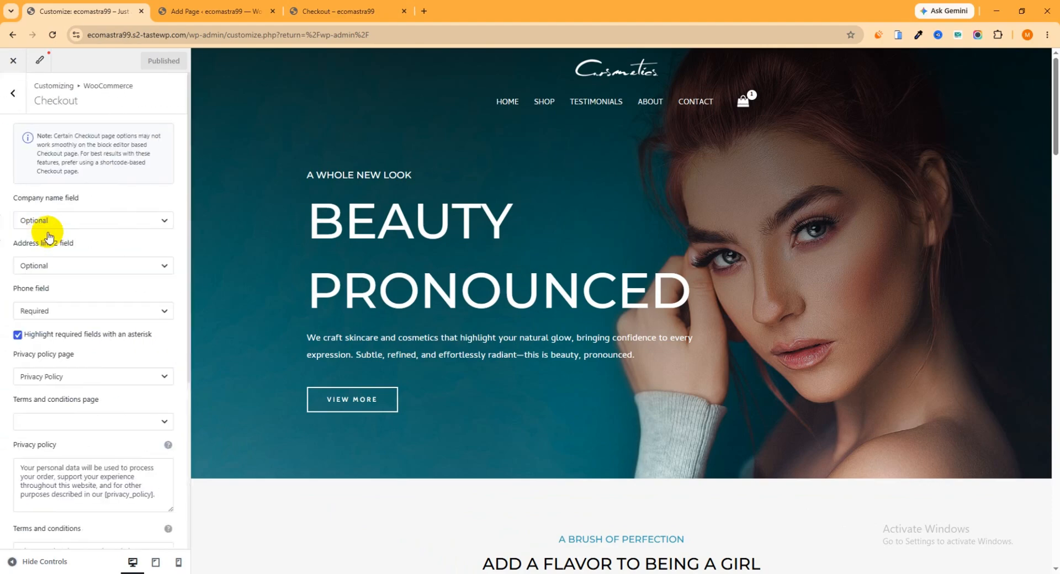
- Set the checkout's terms and conditions page to "Terms and conditions" and publish the customizer changes
{"action": "scroll", "coordinate": [88, 237], "scroll_direction": "down", "scroll_amount": 3}
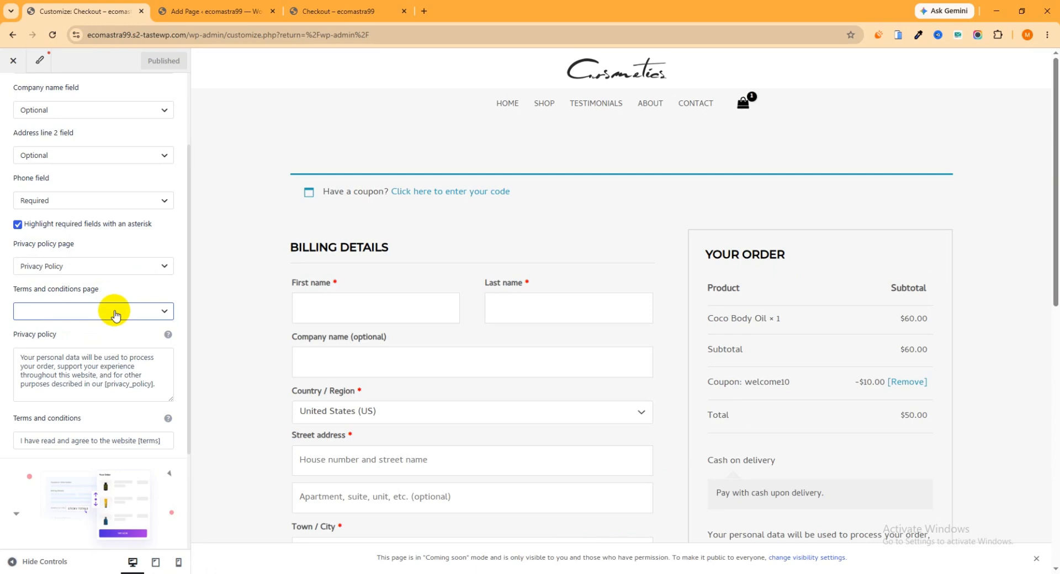
{"action": "left_click", "coordinate": [164, 313]}
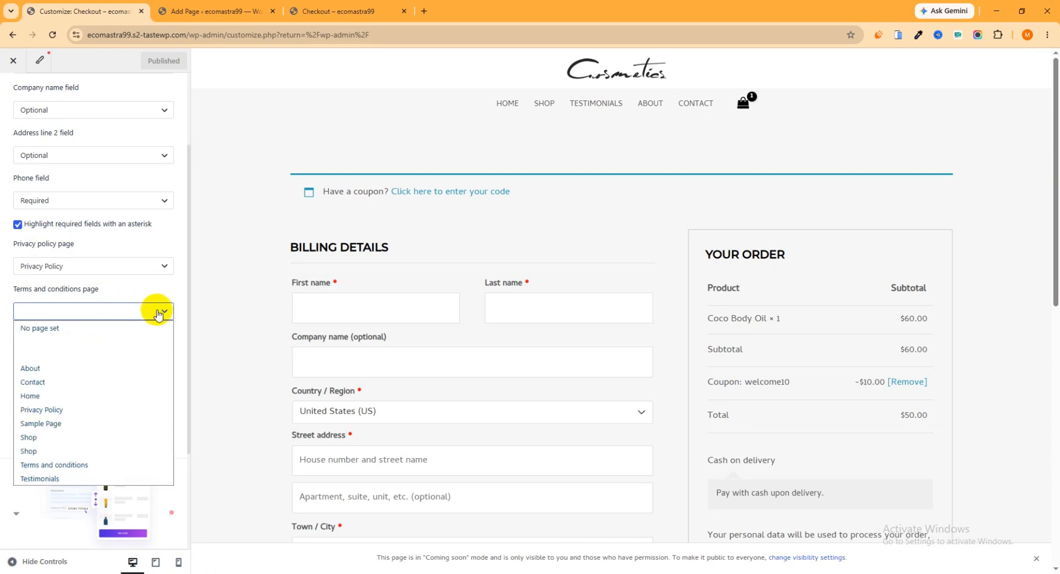
{"action": "left_click", "coordinate": [83, 465]}
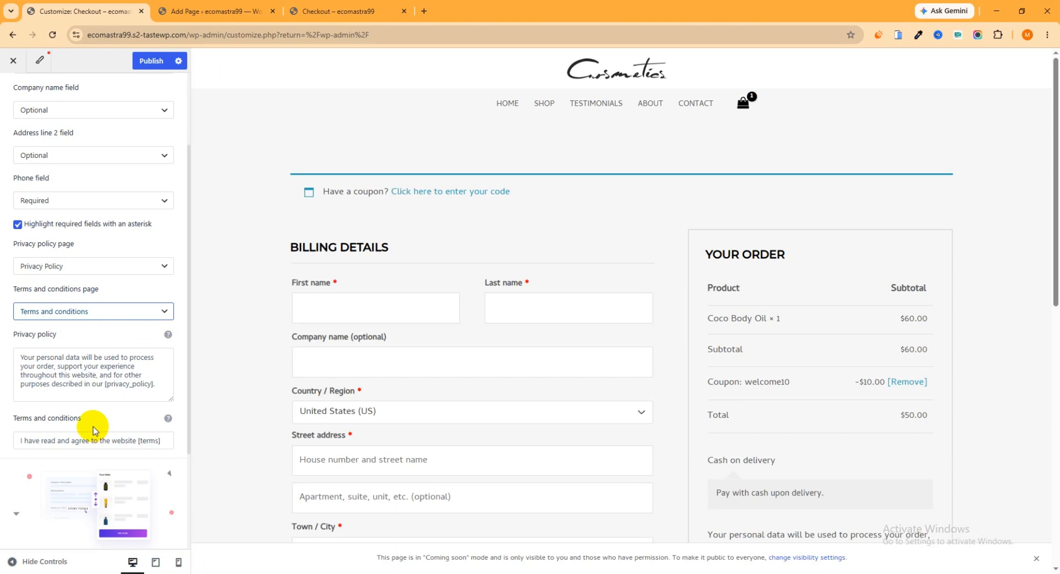
{"action": "left_click", "coordinate": [83, 440]}
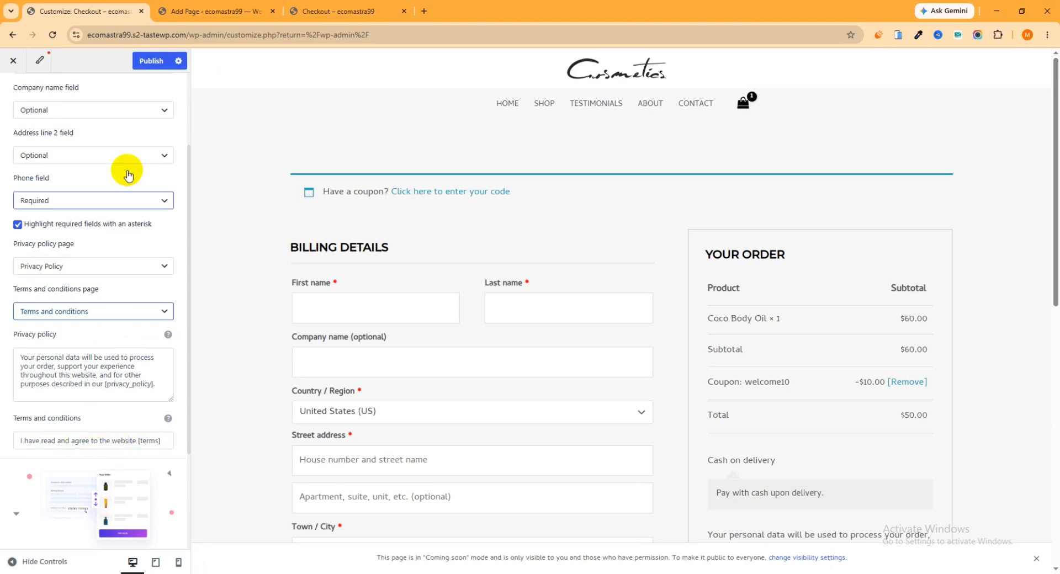
{"action": "left_click", "coordinate": [150, 61]}
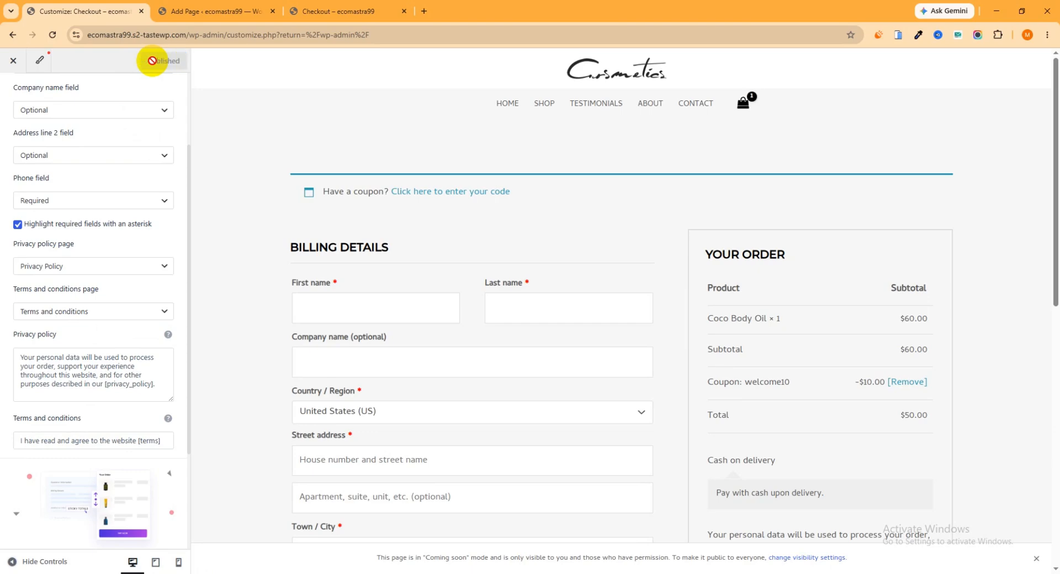
- Reload the store's checkout page to check the terms agreement, and highlight "I have read and agree to the website" in the customizer's terms text
{"action": "left_click", "coordinate": [317, 11]}
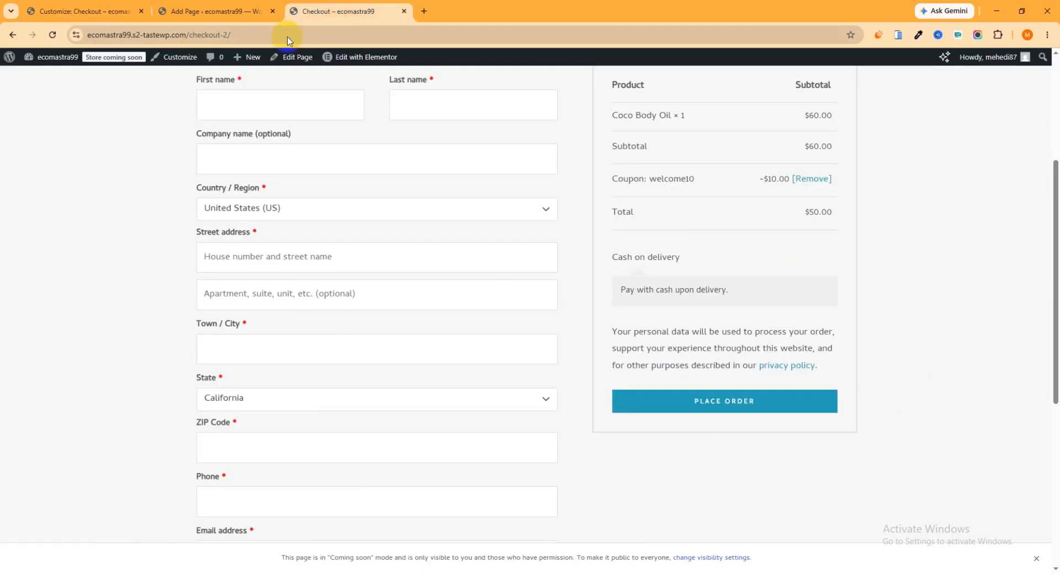
{"action": "left_click", "coordinate": [55, 34]}
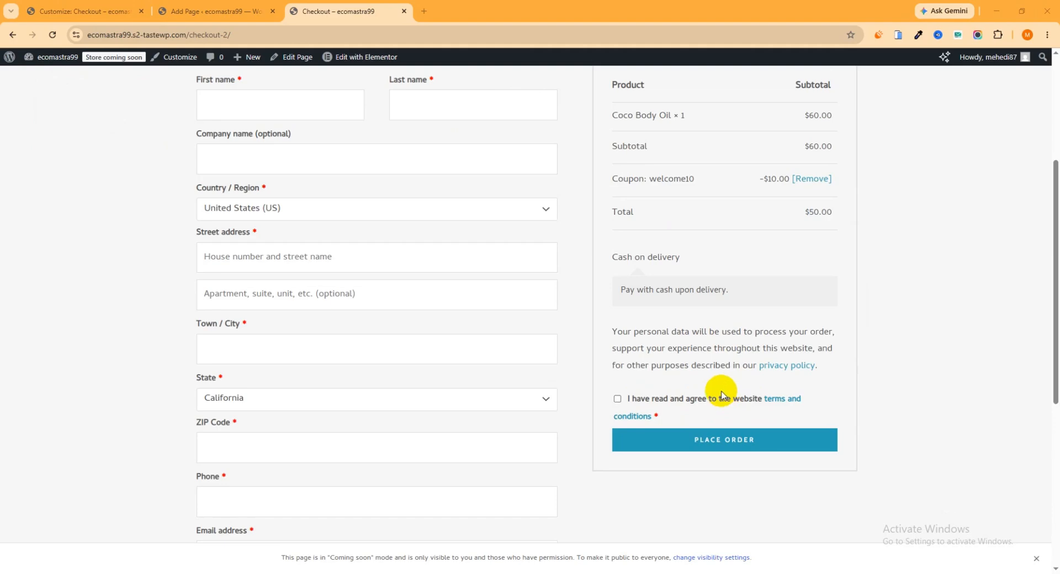
{"action": "left_click", "coordinate": [82, 11]}
{"action": "left_click", "coordinate": [108, 439]}
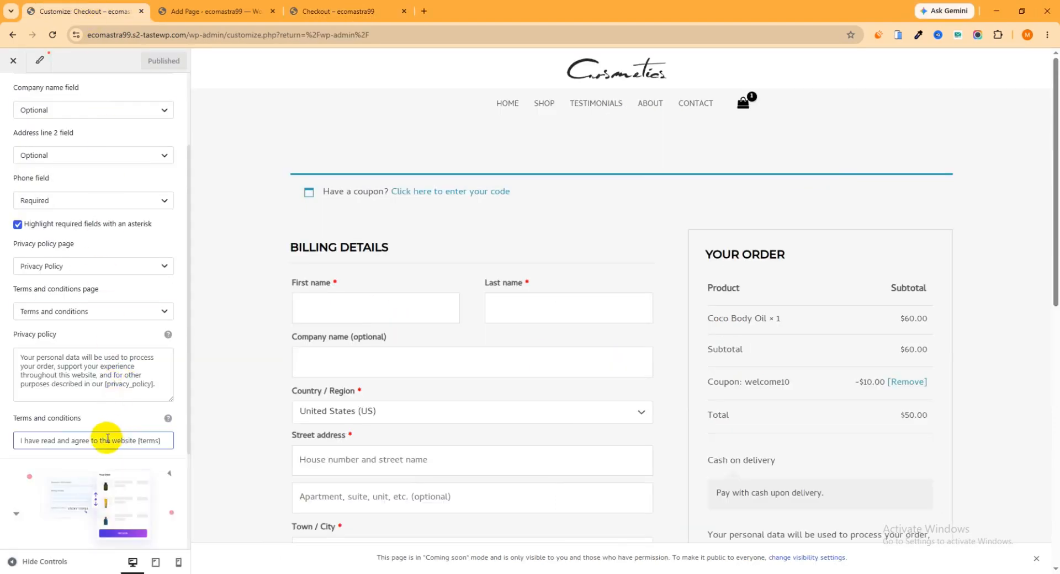
{"action": "left_click_drag", "start_coordinate": [137, 440], "coordinate": [15, 438]}
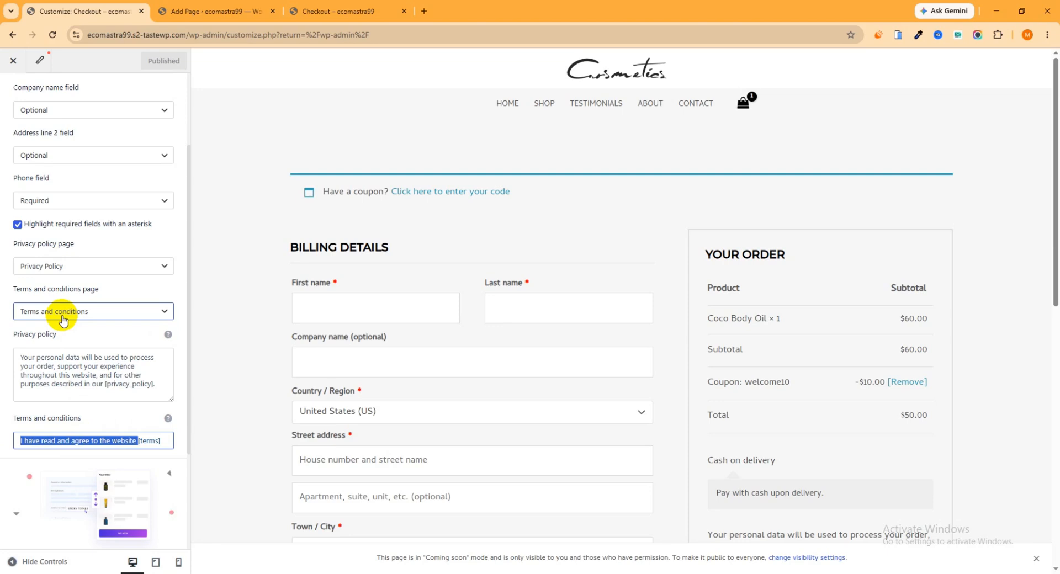
- Check the Terms and conditions page assignment in the advanced WooCommerce settings, and return to the checkout customizer
{"action": "left_click", "coordinate": [211, 12]}
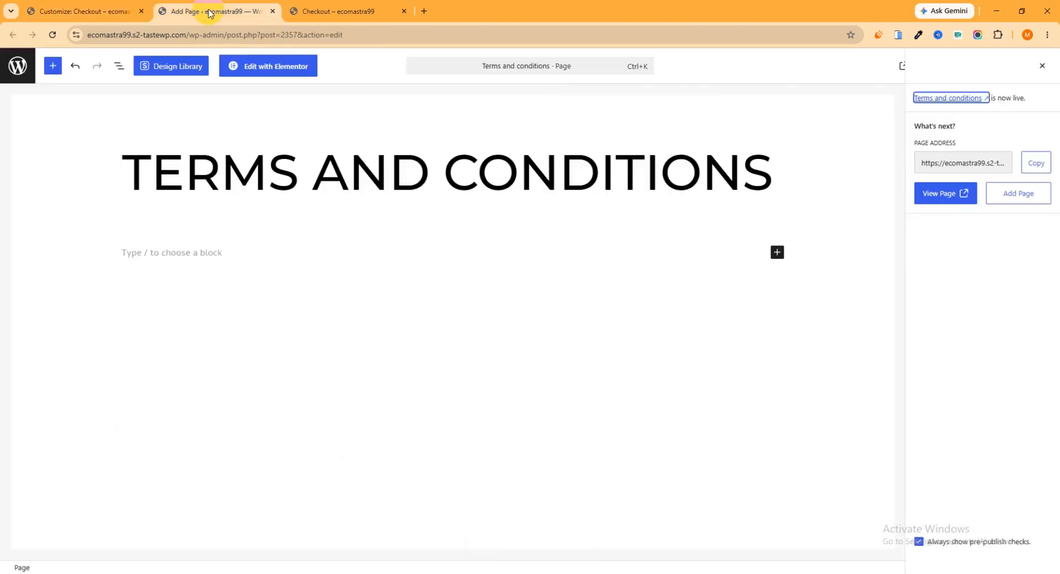
{"action": "left_click_drag", "start_coordinate": [227, 35], "coordinate": [578, 26]}
{"action": "key", "text": "BackSpace"}
{"action": "key", "text": "Return"}
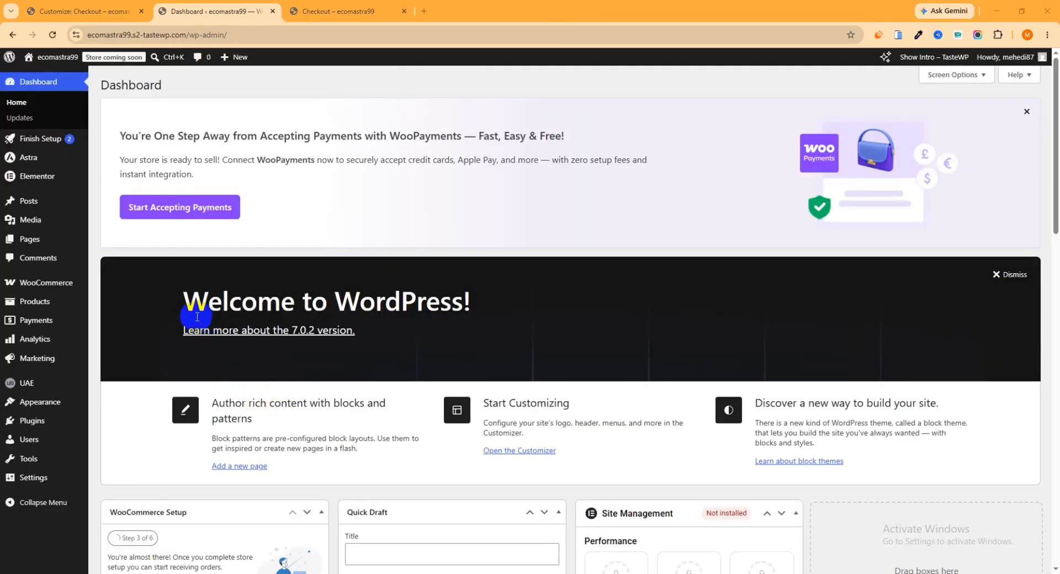
{"action": "mouse_move", "coordinate": [47, 283]}
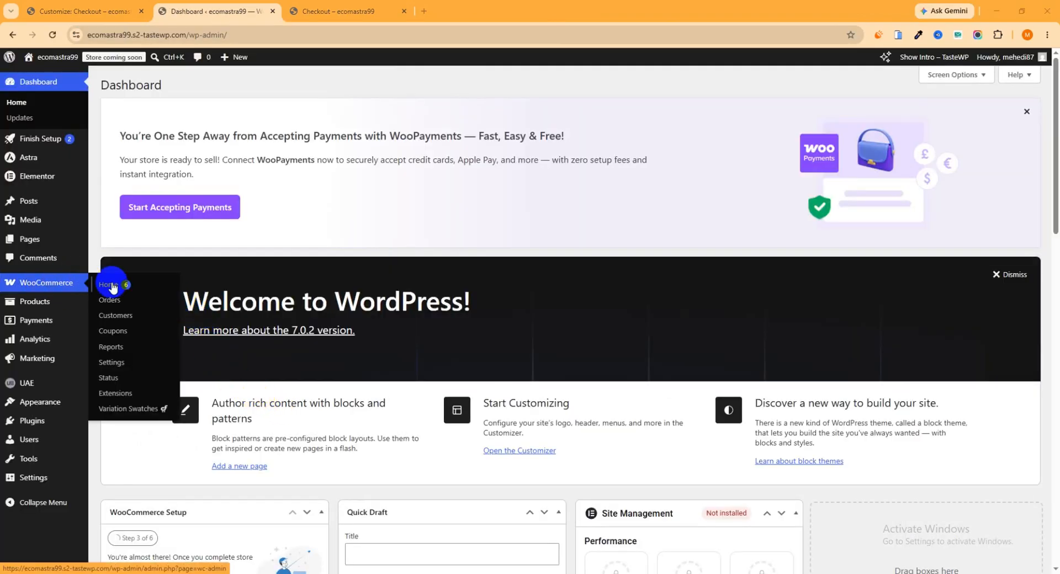
{"action": "left_click", "coordinate": [117, 363]}
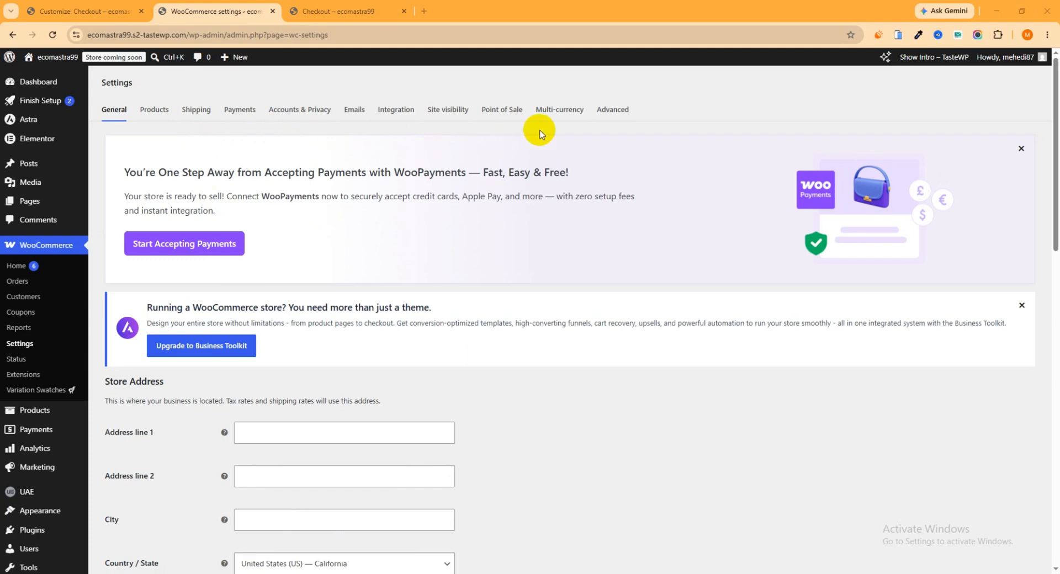
{"action": "left_click", "coordinate": [619, 112]}
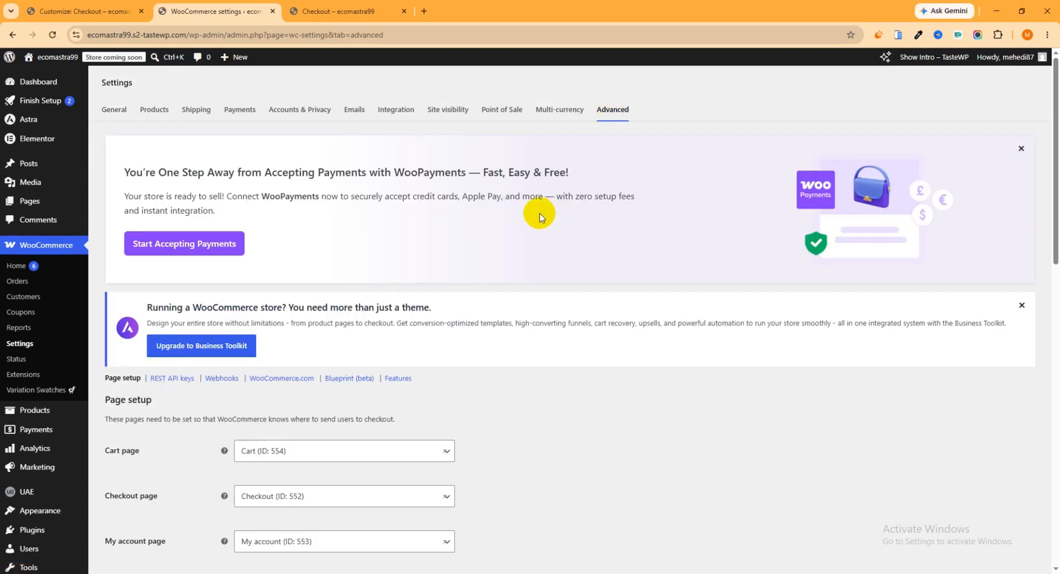
{"action": "scroll", "coordinate": [541, 217], "scroll_direction": "down", "scroll_amount": 5}
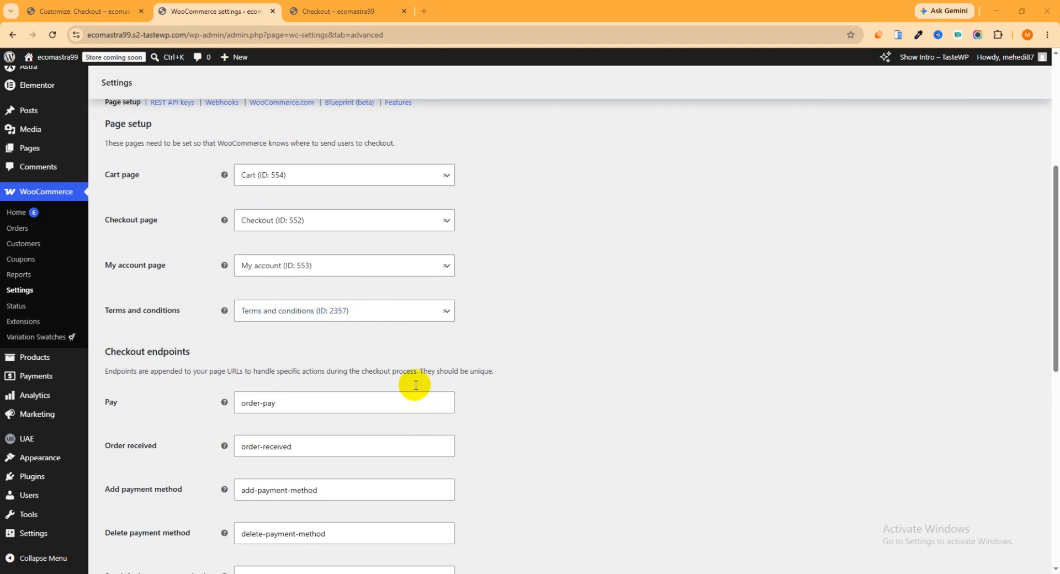
{"action": "left_click", "coordinate": [102, 11]}
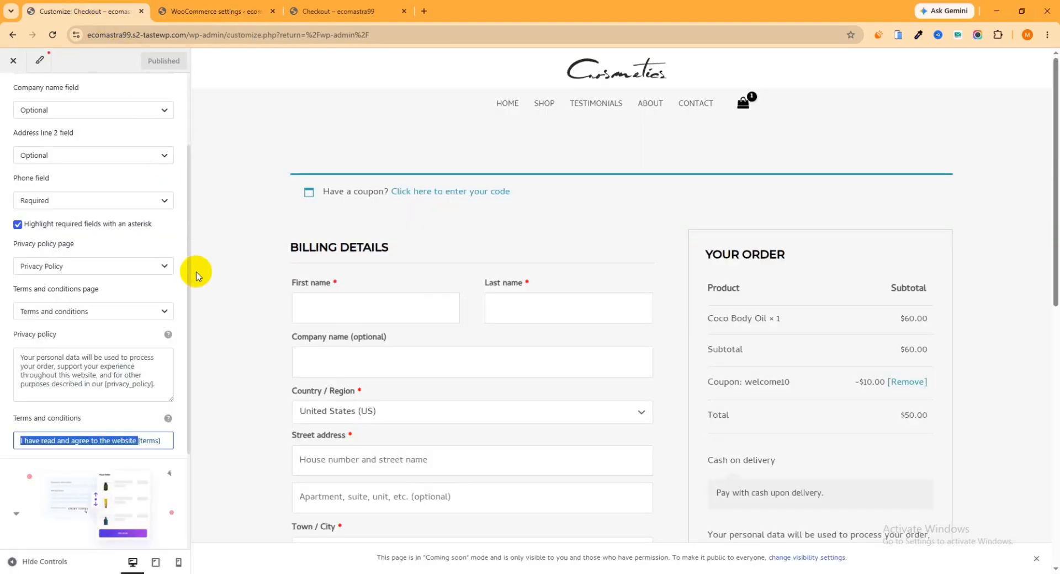